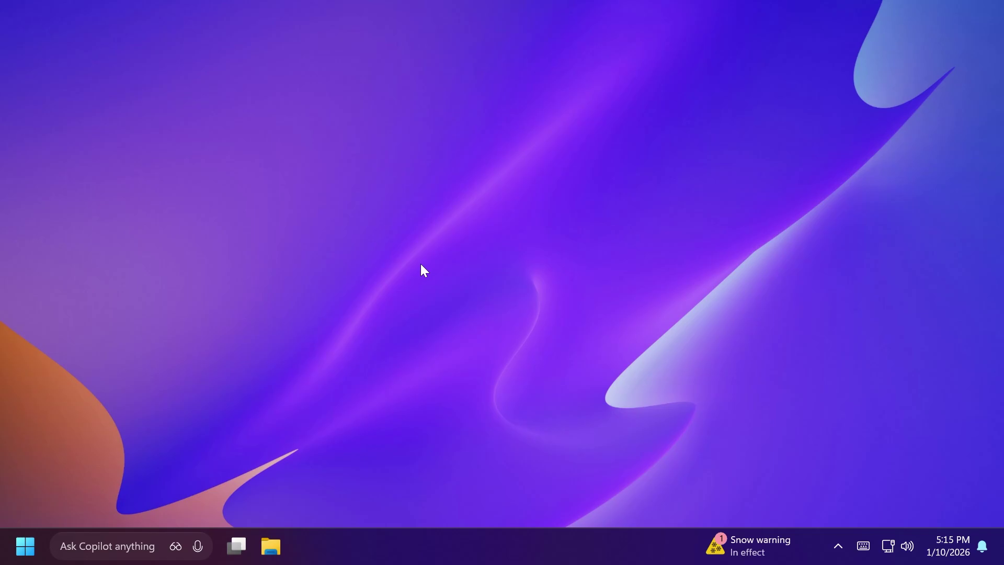
Show the About page and highlight Windows version 25H2, then close Settings.
key(super+Pause)
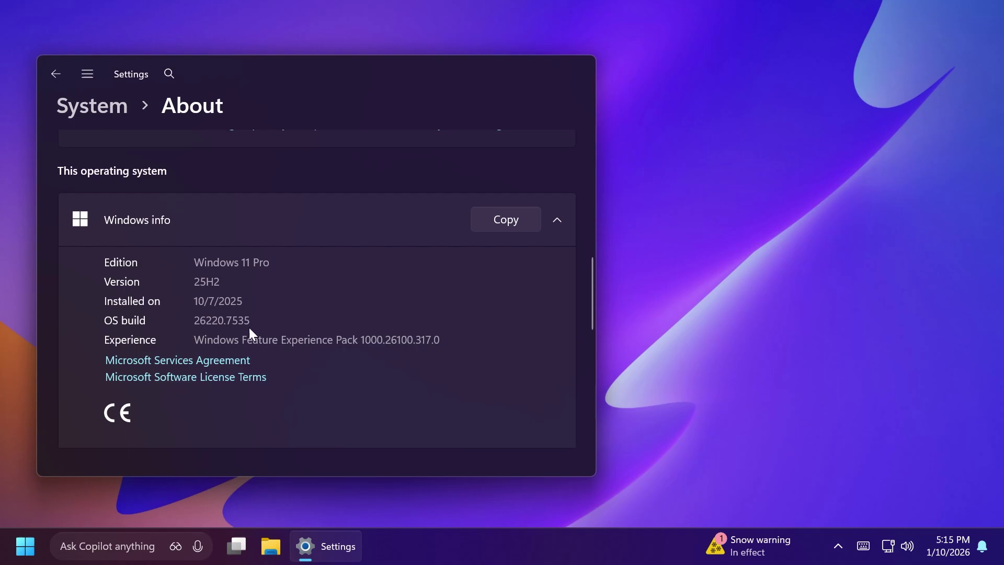
drag(226, 284, 183, 280)
click(258, 285)
click(579, 74)
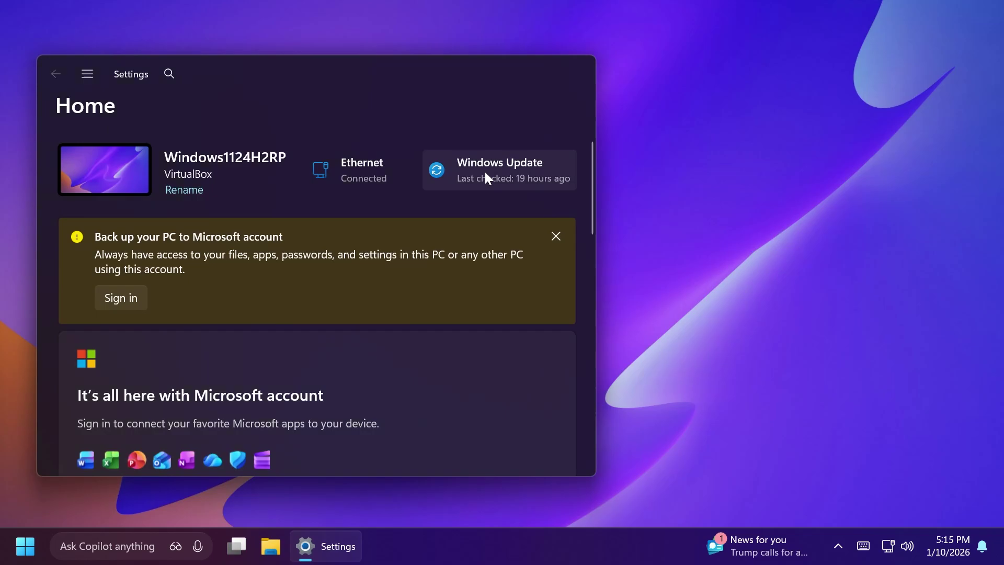
Review the Insider channel choices on the Windows Insider Program page, then close Settings.
click(485, 176)
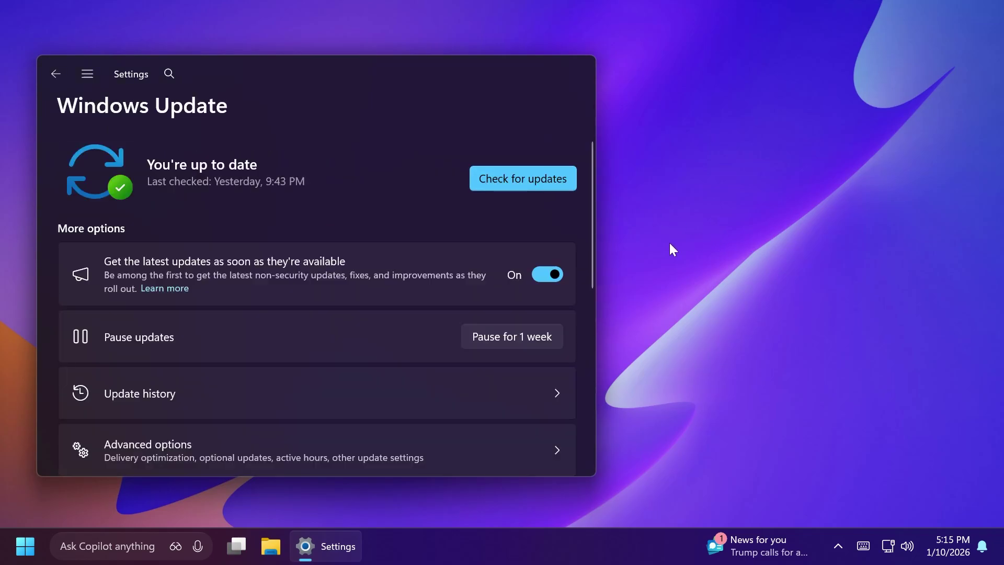
scroll(245, 273, down, 3)
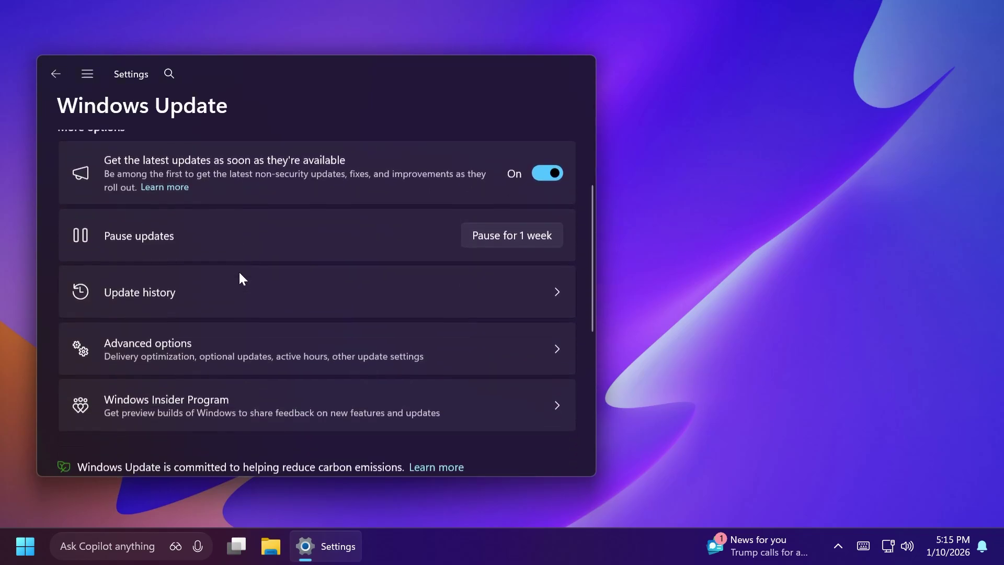
click(219, 412)
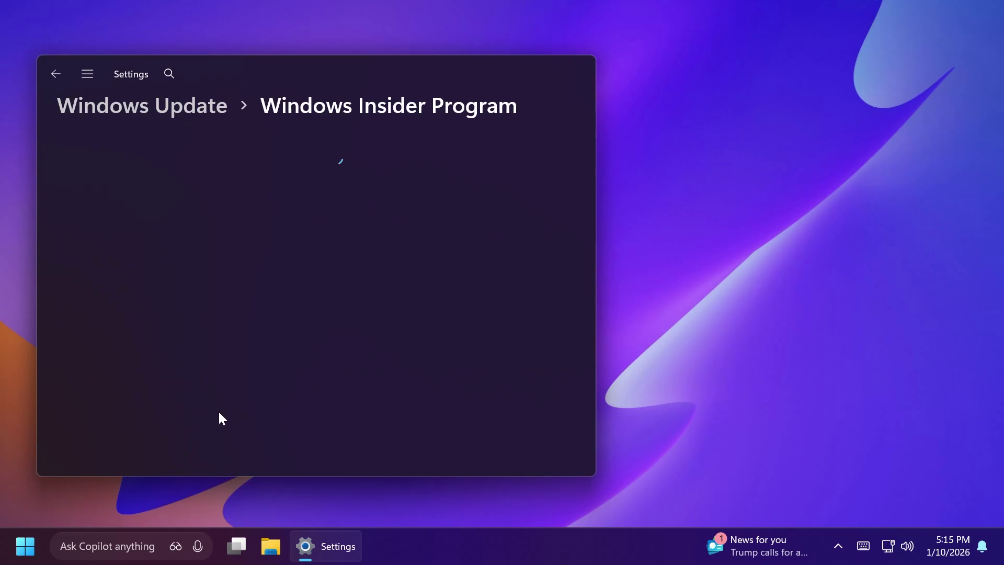
click(339, 265)
scroll(241, 261, down, 3)
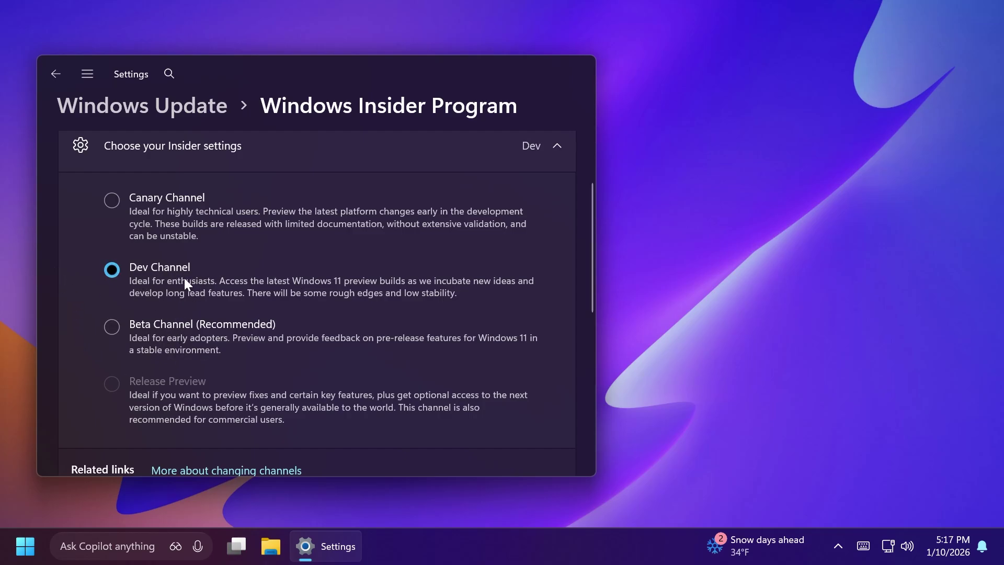
click(578, 70)
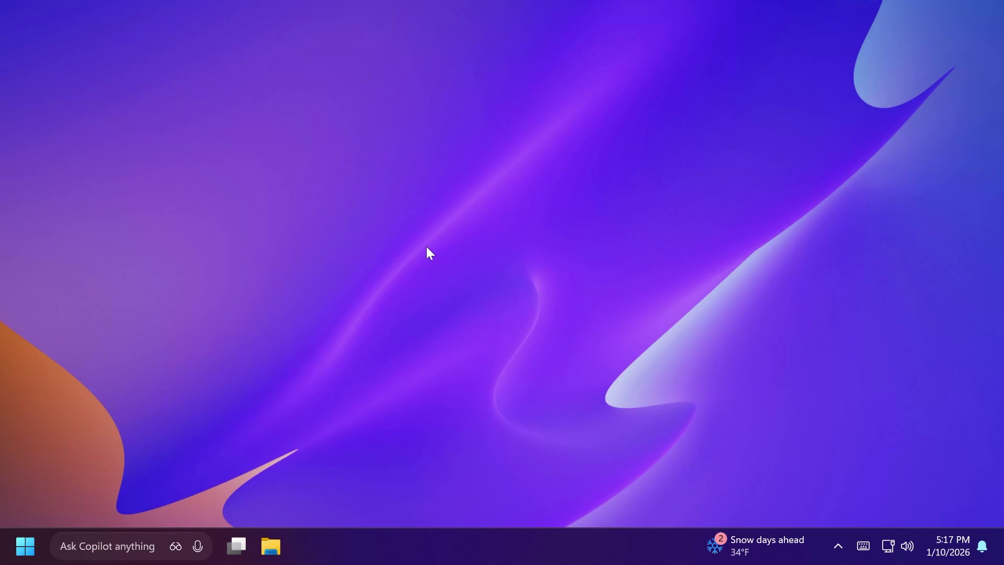
Launch Edit group policy from Start search, nudge the window up-left, and widen the policy tree.
key(super)
text(group)
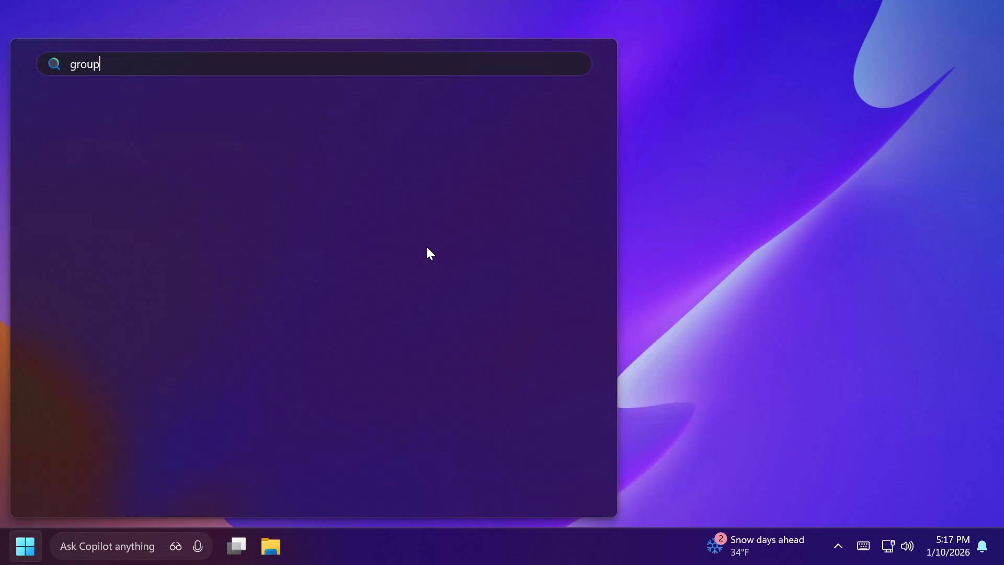
click(145, 190)
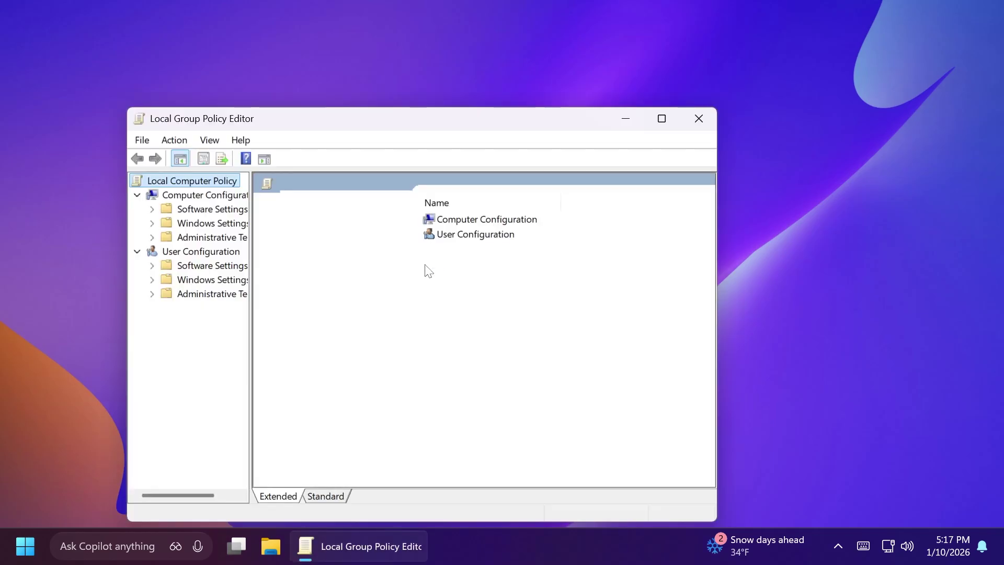
drag(384, 119, 341, 101)
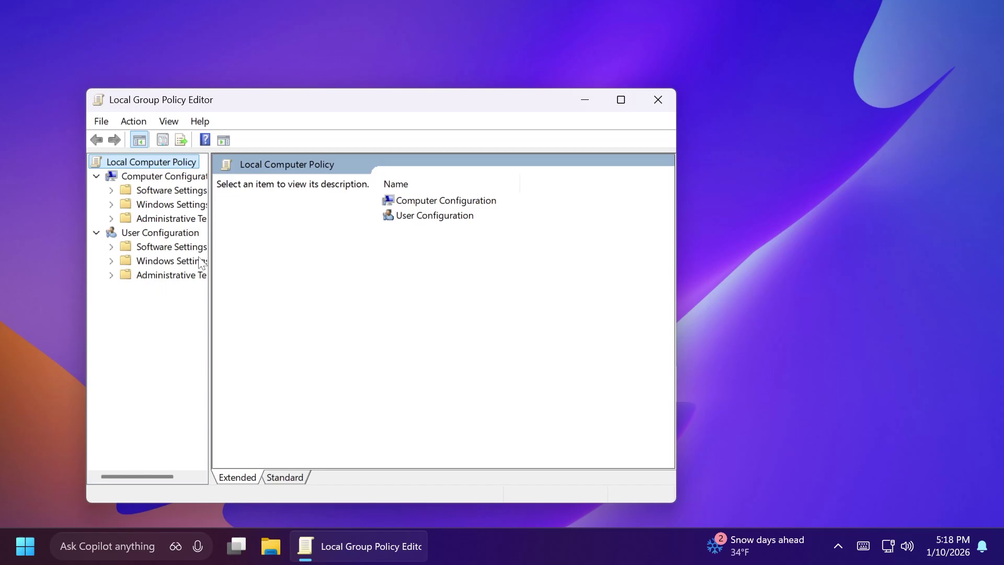
drag(210, 239, 298, 239)
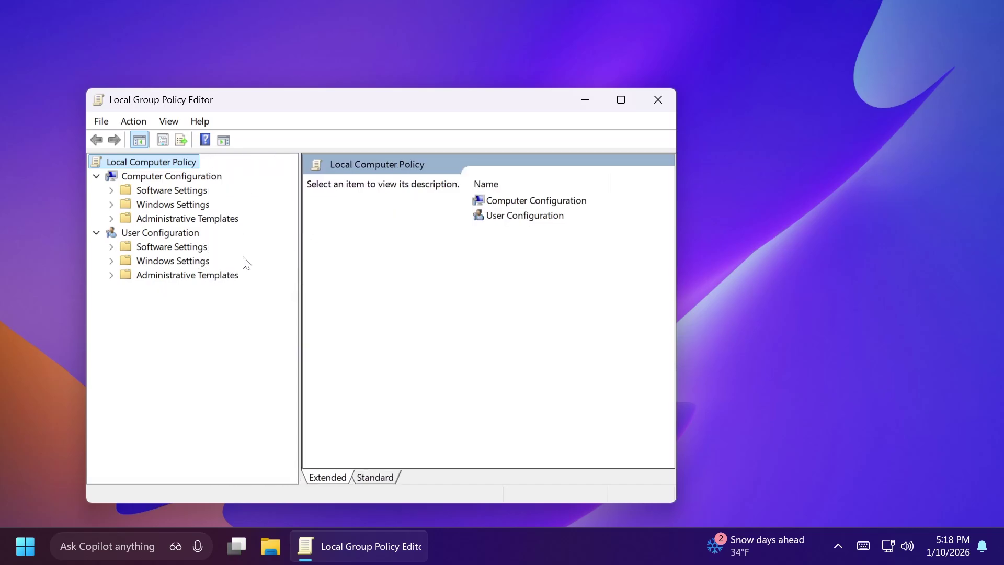
Under User Configuration > Administrative Templates, list All Settings and select Remove Microsoft Copilot App.
click(111, 275)
click(173, 388)
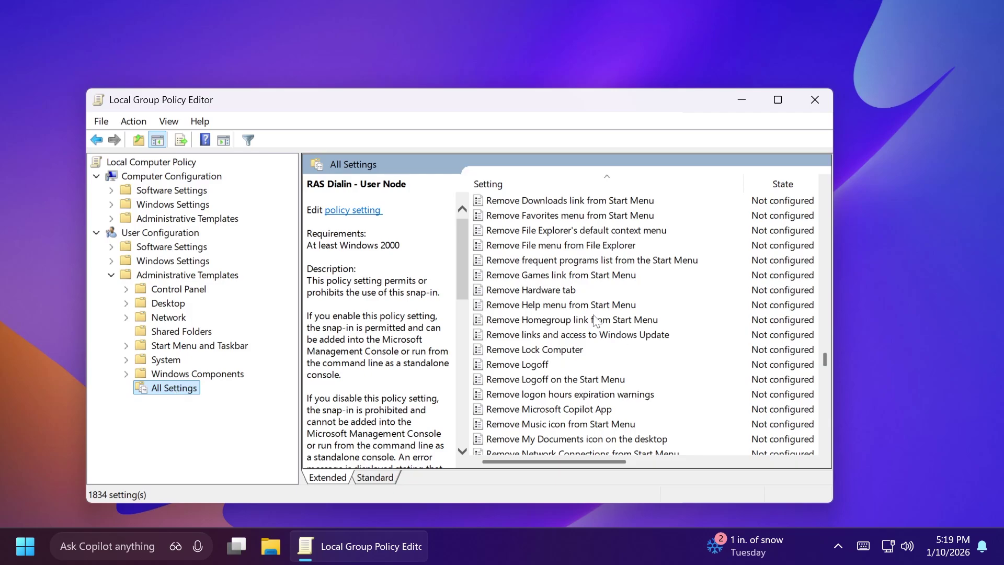
click(537, 410)
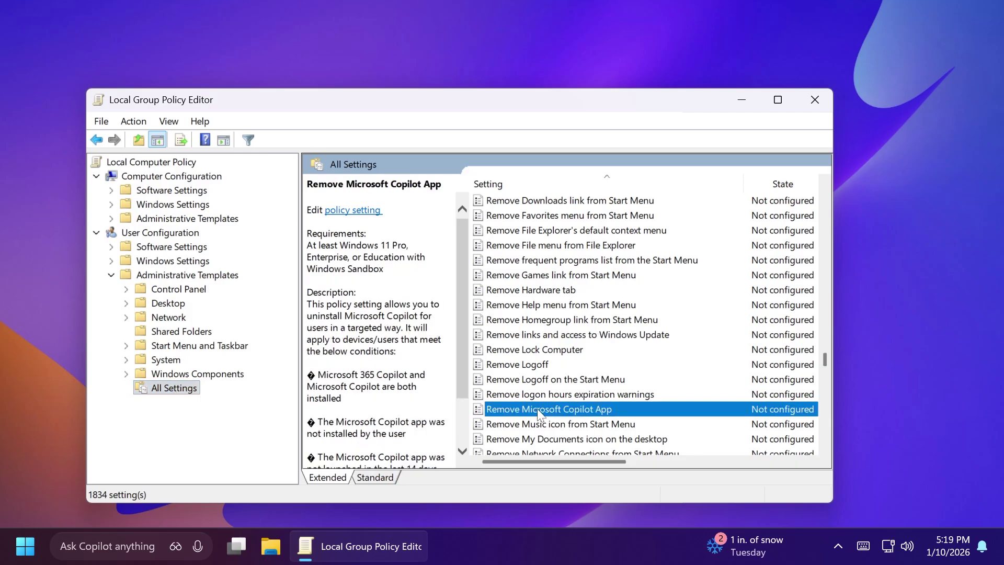
Open the Remove Microsoft Copilot App policy and switch it to Enabled.
double_click(572, 409)
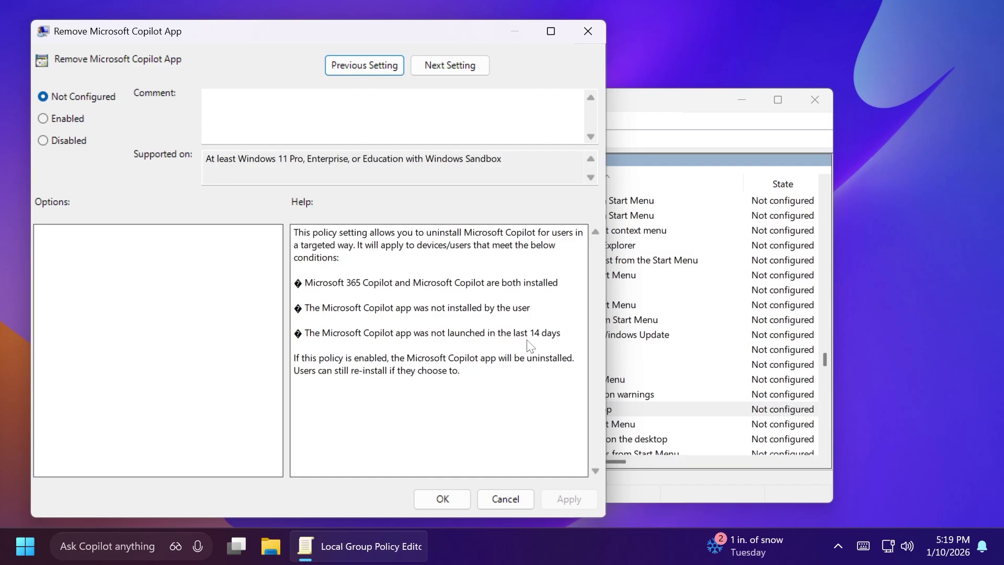
click(62, 118)
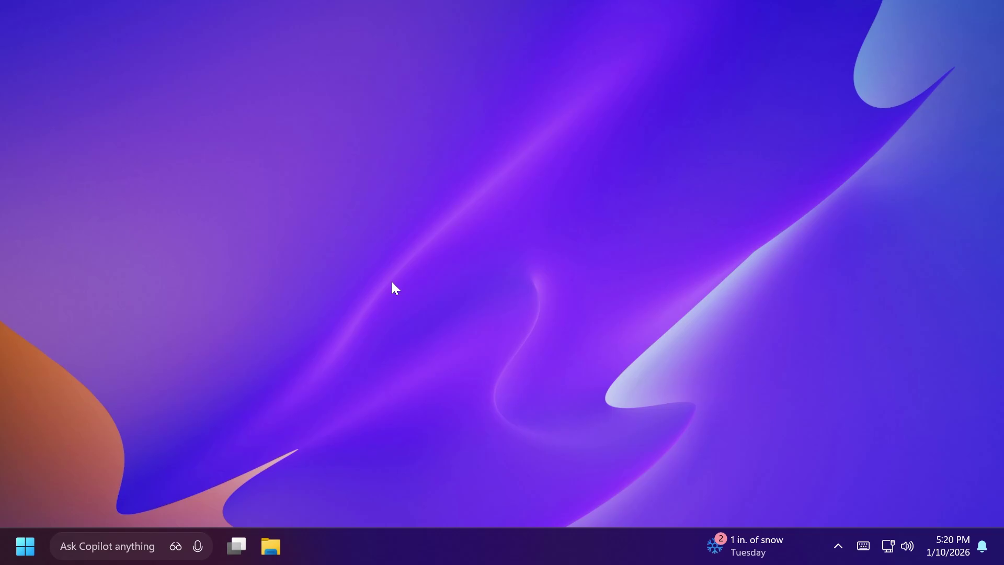
right_click(392, 283)
click(478, 321)
scroll(444, 265, down, 3)
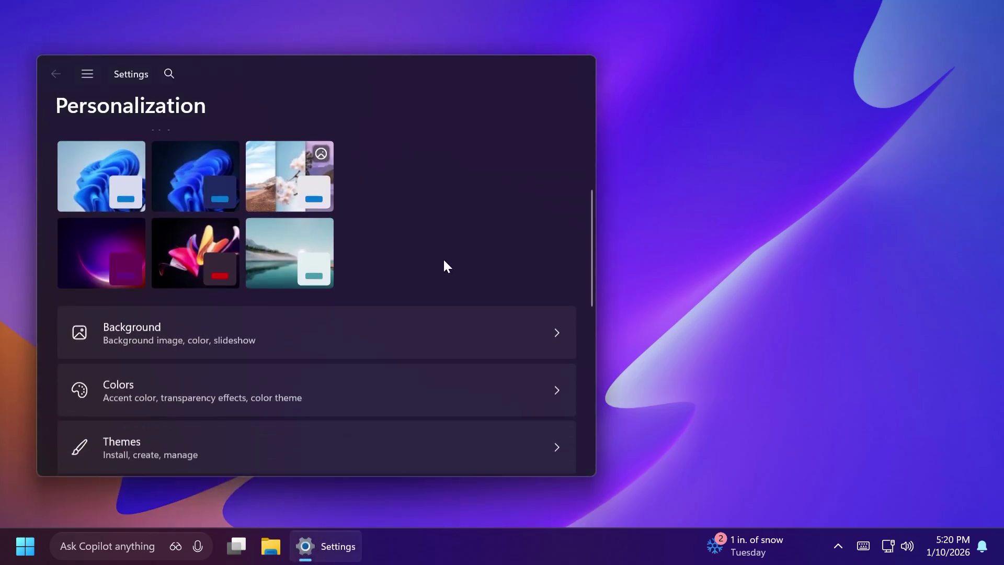
click(293, 317)
click(494, 282)
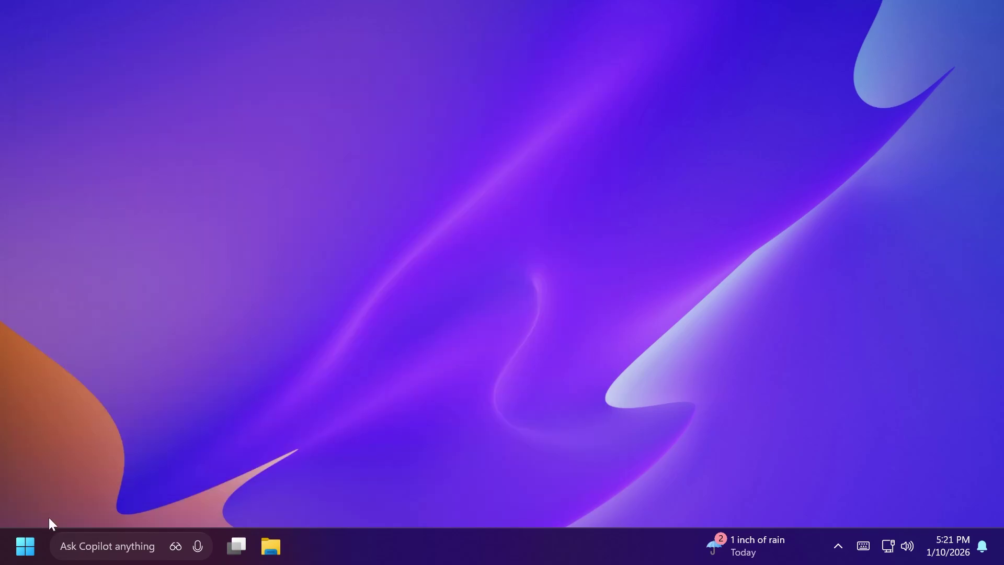
Open the Start menu, then bring up File Explorer on Home with Win+E.
click(38, 544)
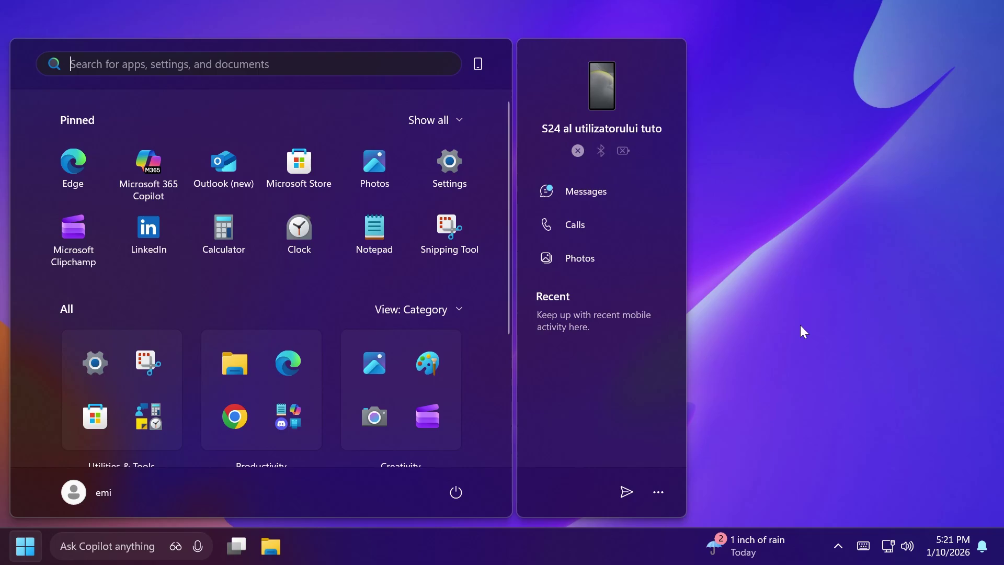
key(super+e)
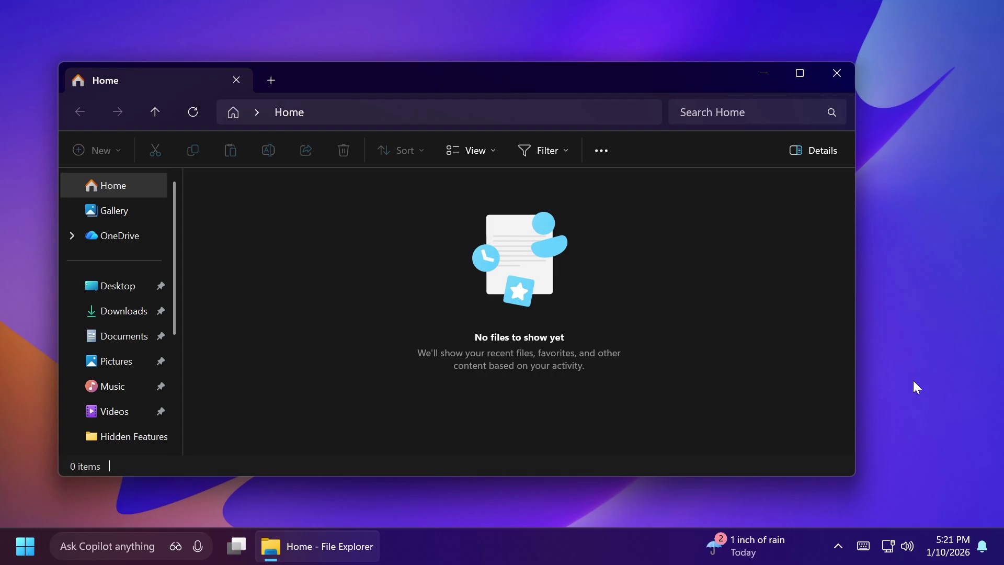
Close the File Explorer window to return to the empty desktop.
click(837, 72)
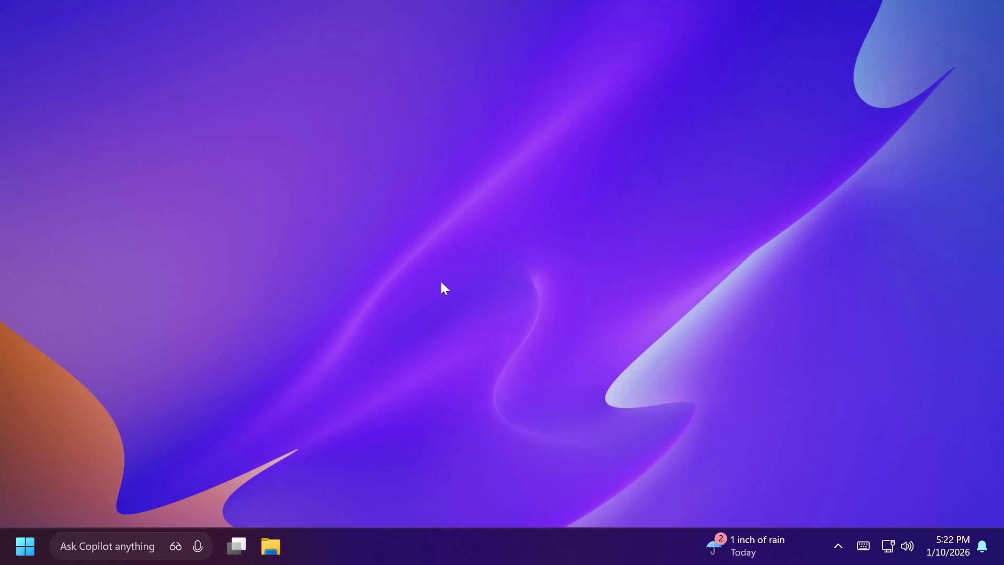
key(super+i)
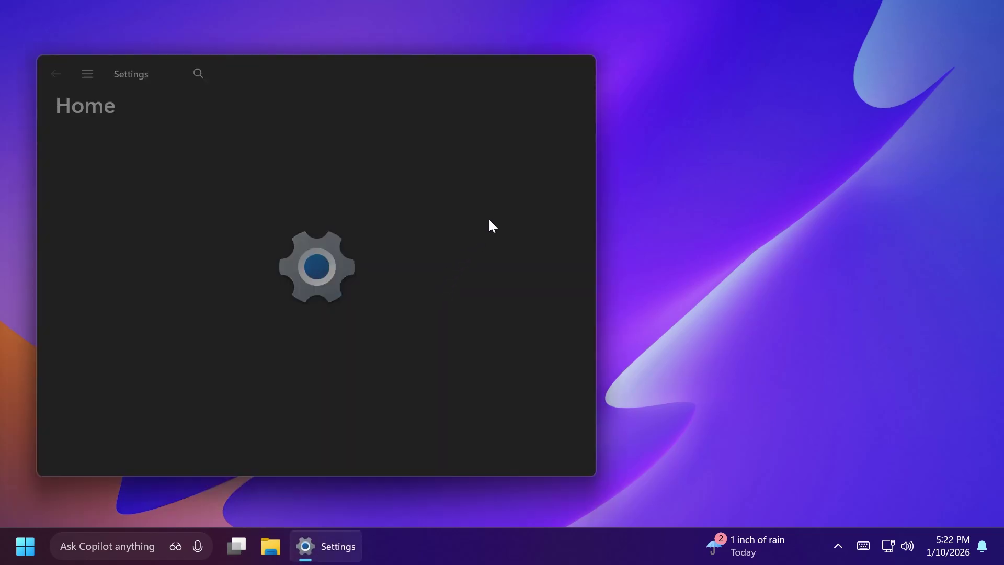
click(520, 176)
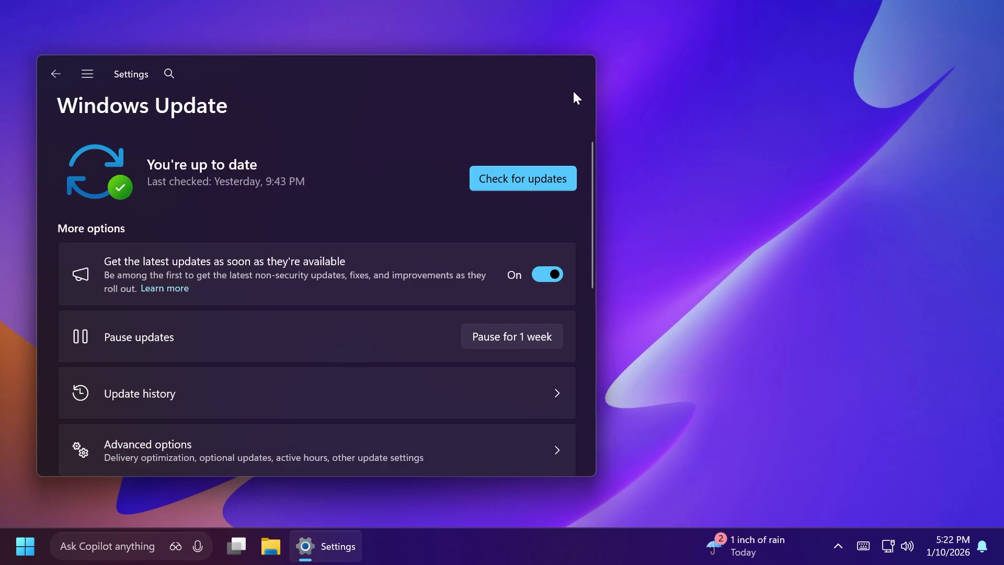
key(alt+F4)
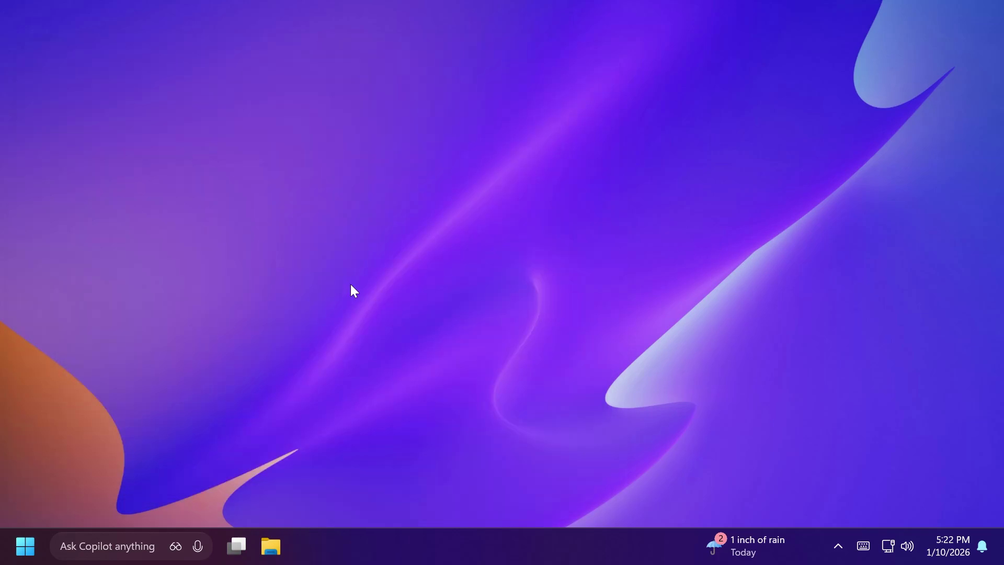
key(super+i)
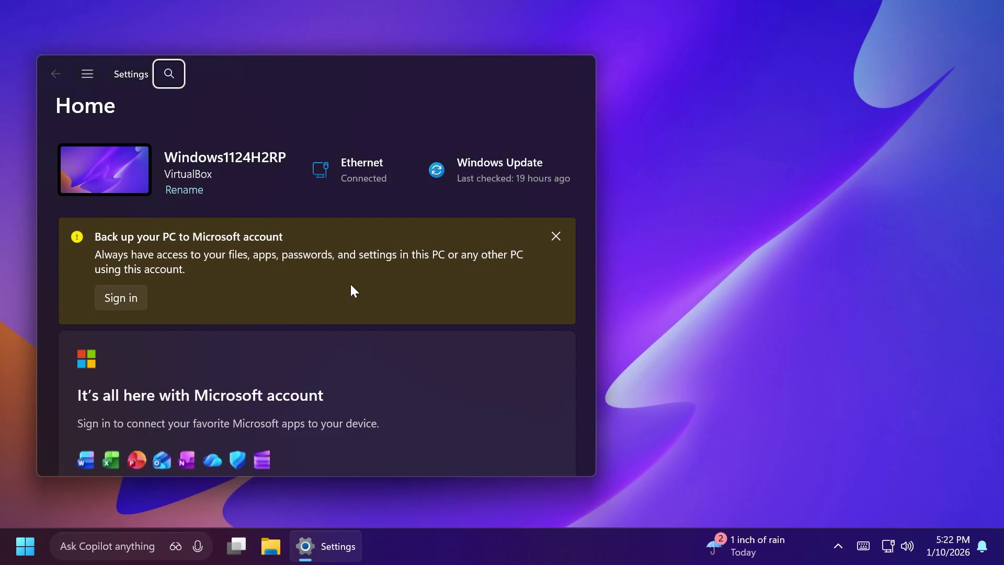
click(85, 74)
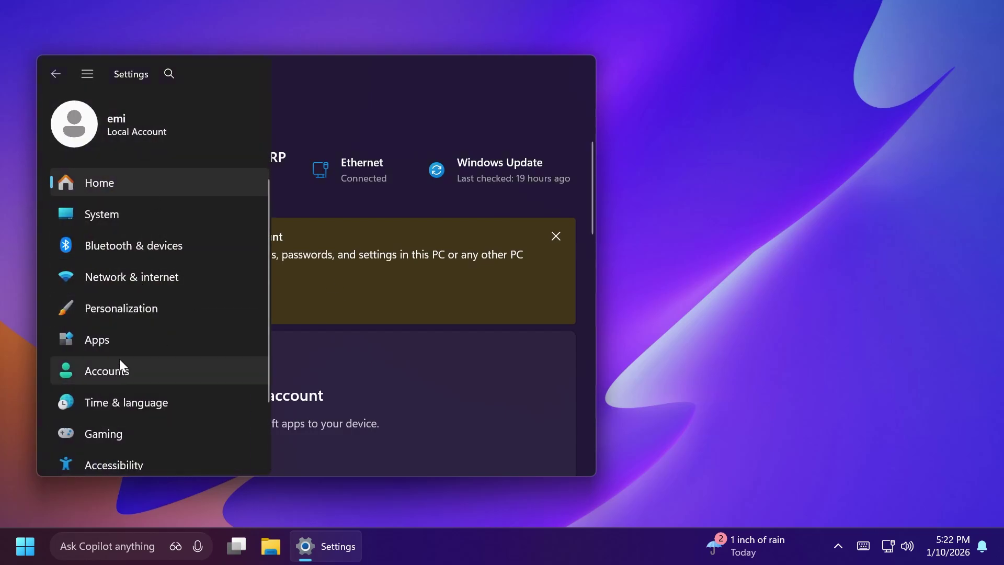
click(127, 250)
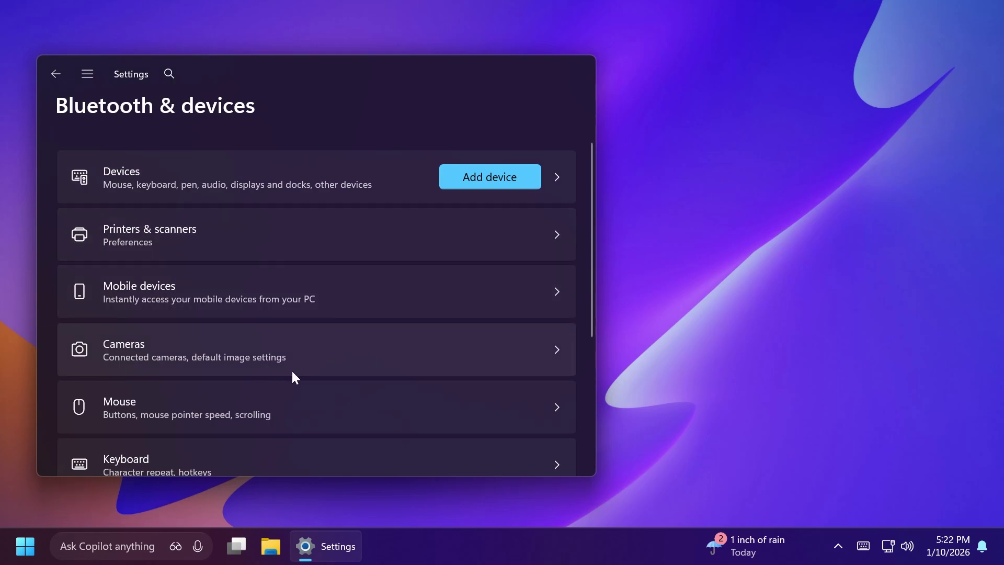
click(583, 61)
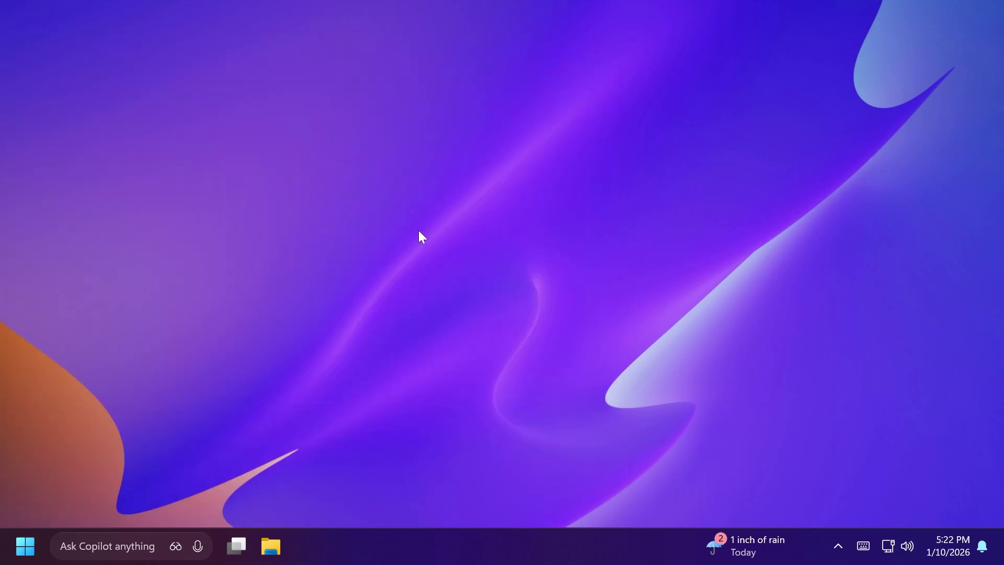